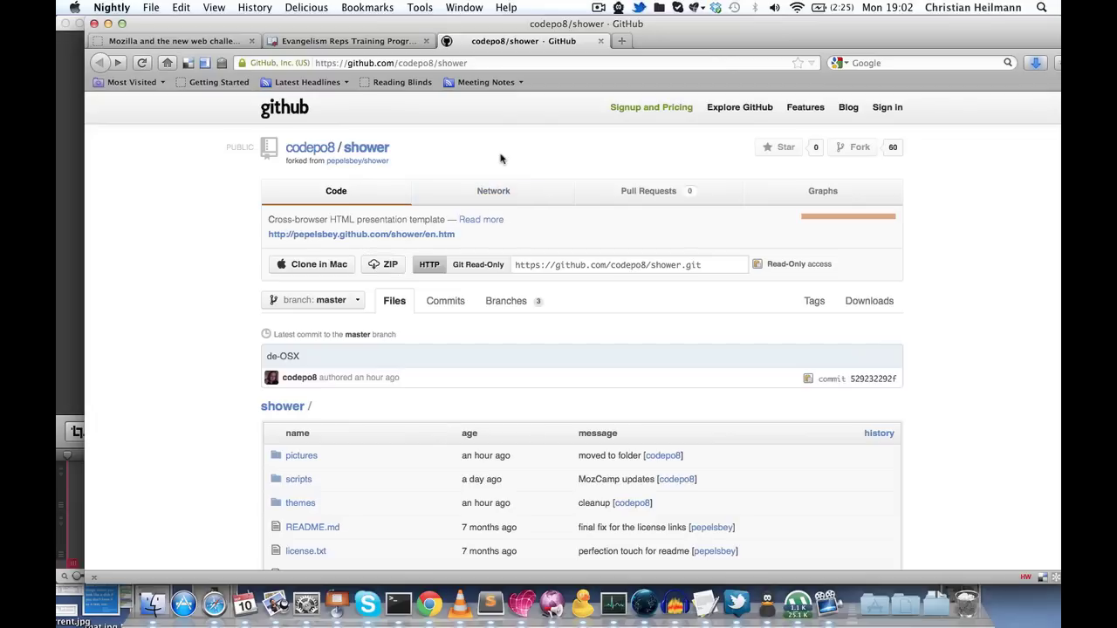
# Step: Download the codepo8/shower repository as a ZIP archive and confirm saving the file
pyautogui.click(396, 274)
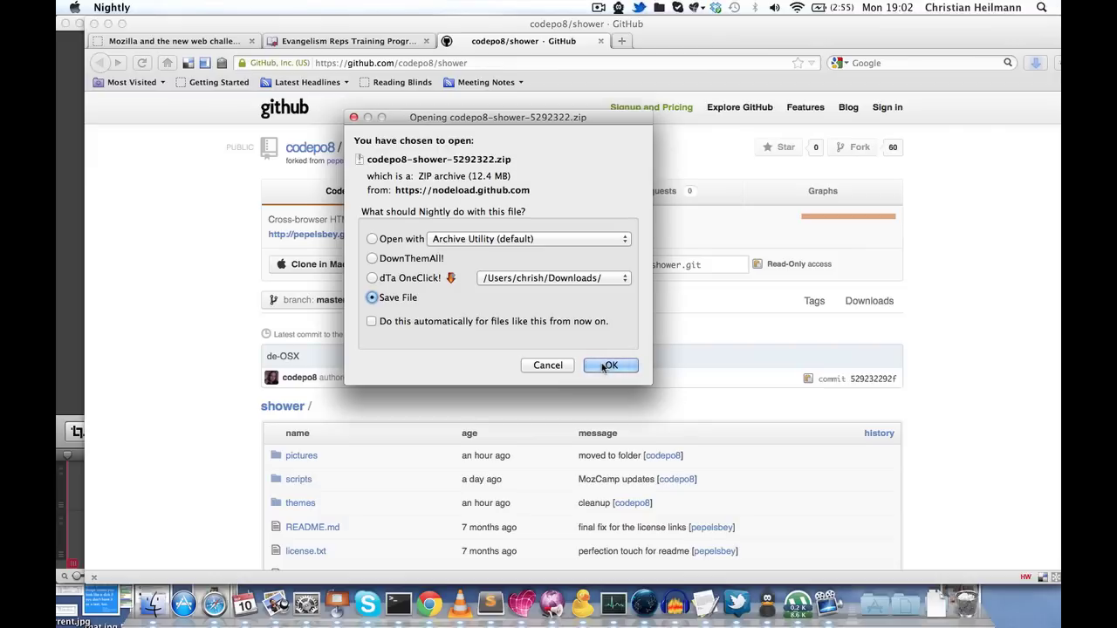
pyautogui.click(609, 365)
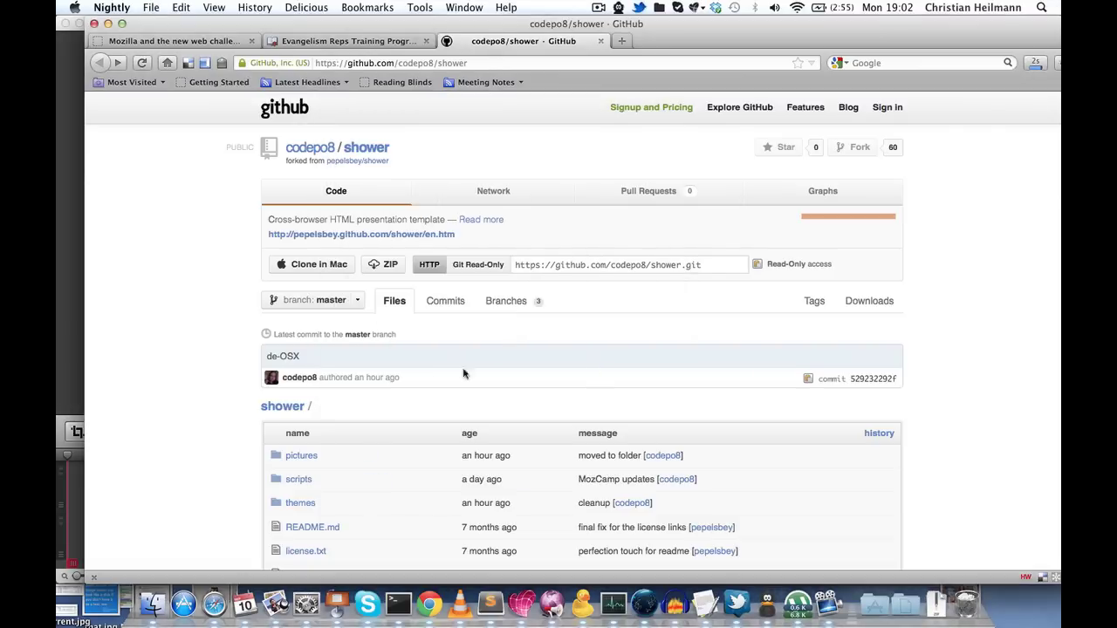
# Step: In Finder's Downloads folder, unpack the downloaded shower zip archive
pyautogui.click(132, 599)
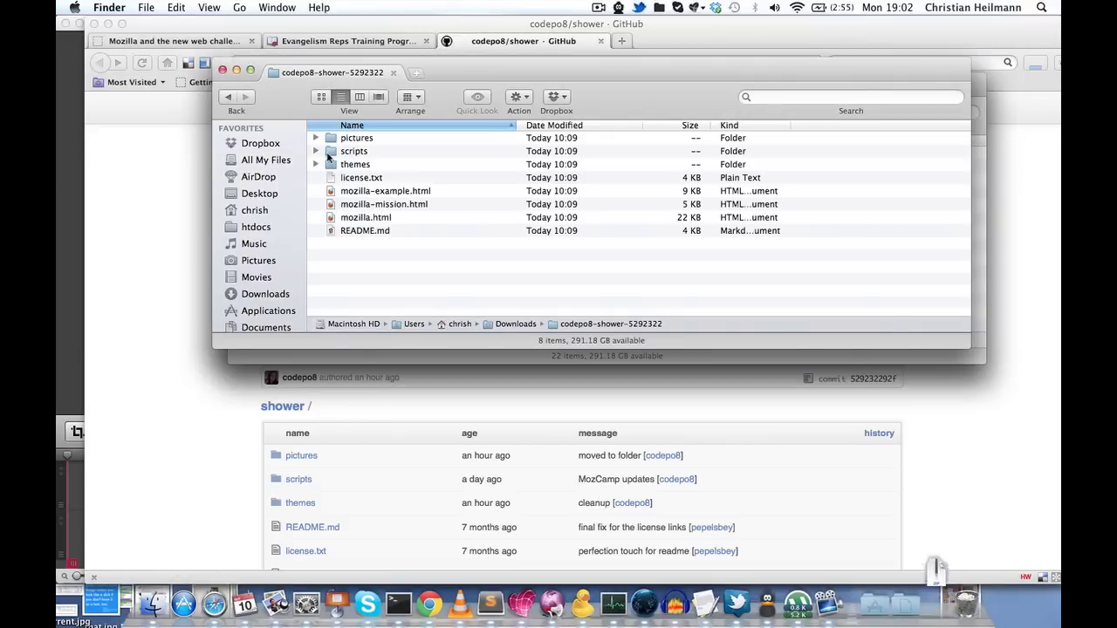
pyautogui.click(228, 97)
pyautogui.scroll(-10, 361, 206)
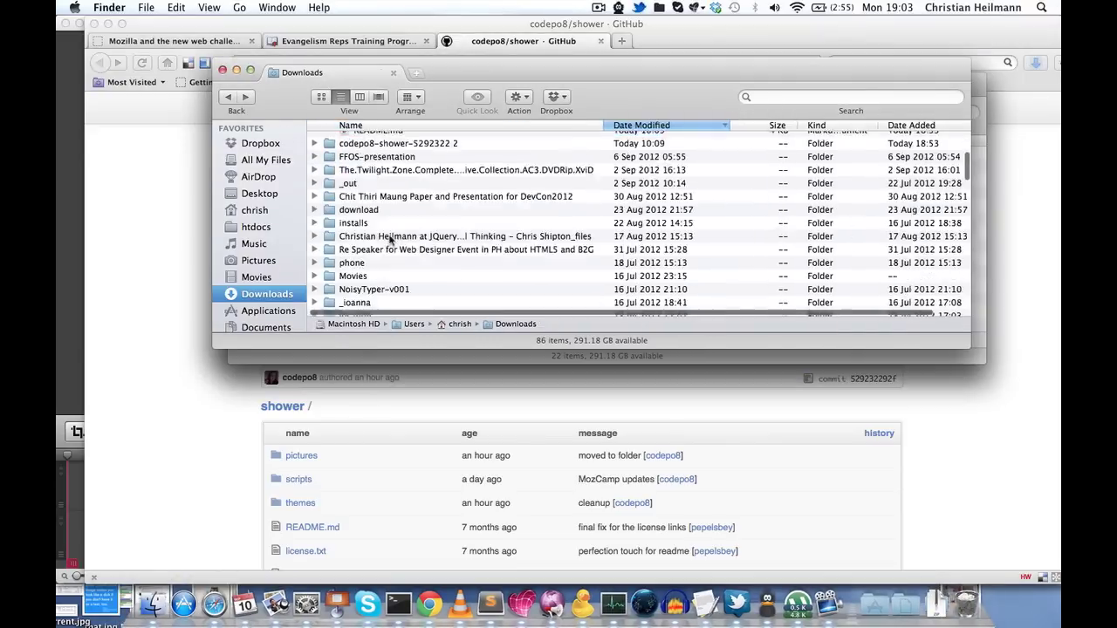
pyautogui.doubleClick(448, 239)
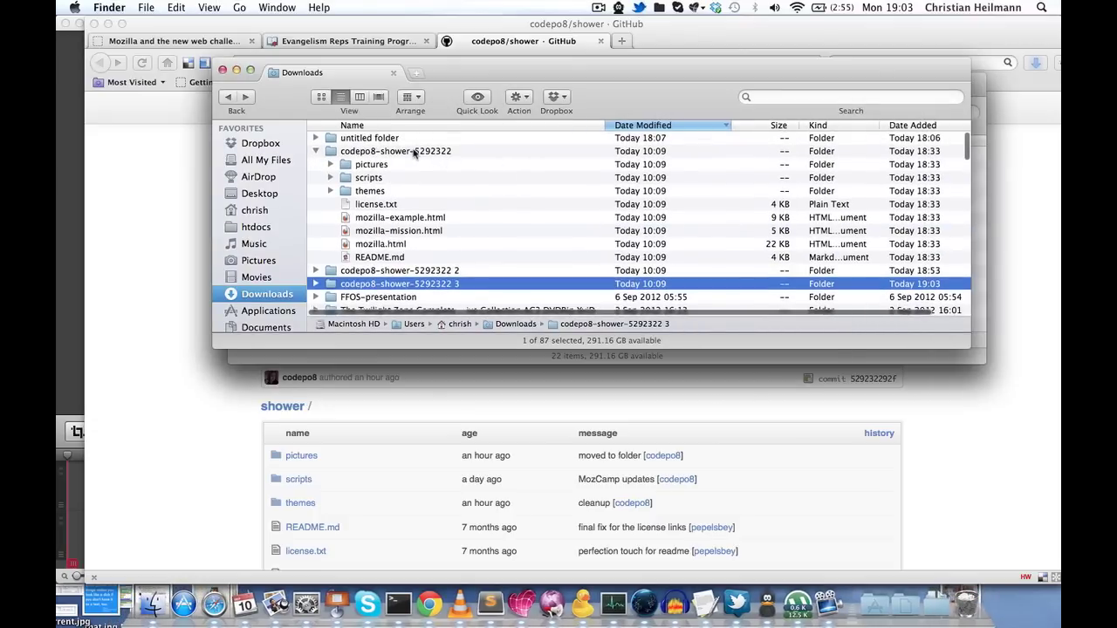
# Step: Open the codepo8-shower-5292322 folder and drag mozilla.html into the browser
pyautogui.click(381, 153)
pyautogui.doubleClick(382, 153)
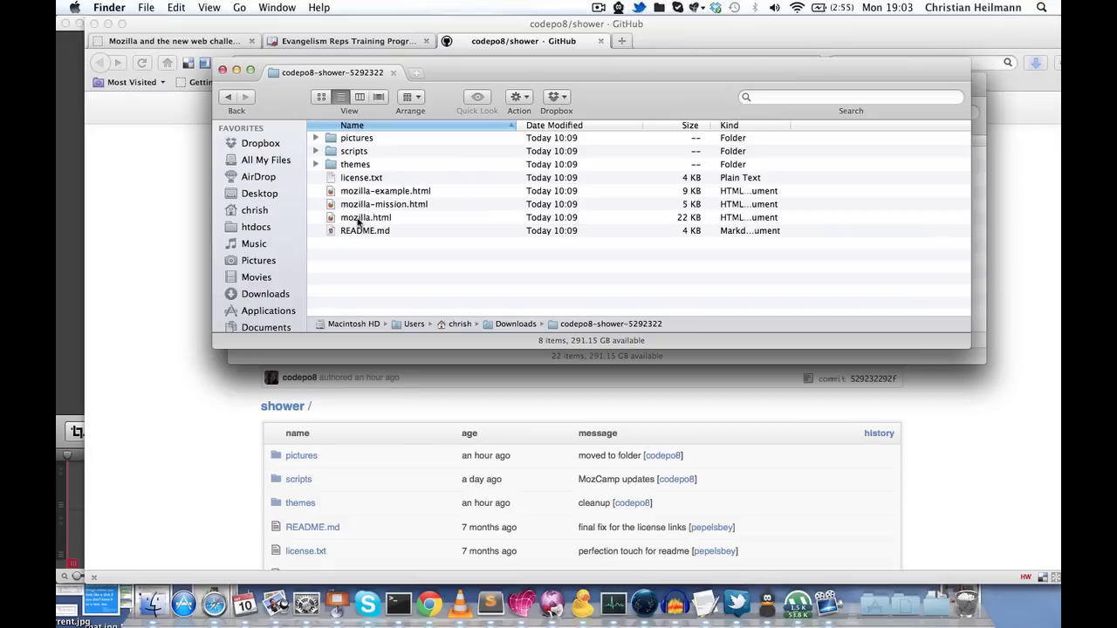
pyautogui.moveTo(362, 218); pyautogui.dragTo(159, 232)
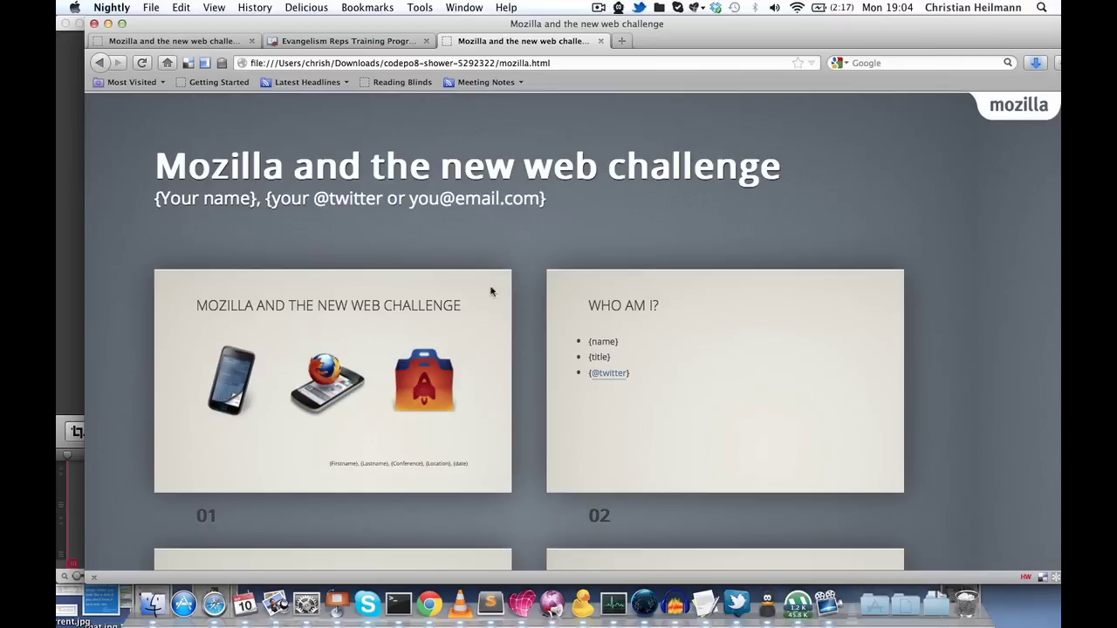
# Step: Scroll through the 'Mozilla and the new web challenge' slide thumbnails and back up to slide 02
pyautogui.scroll(-15, 529, 307)
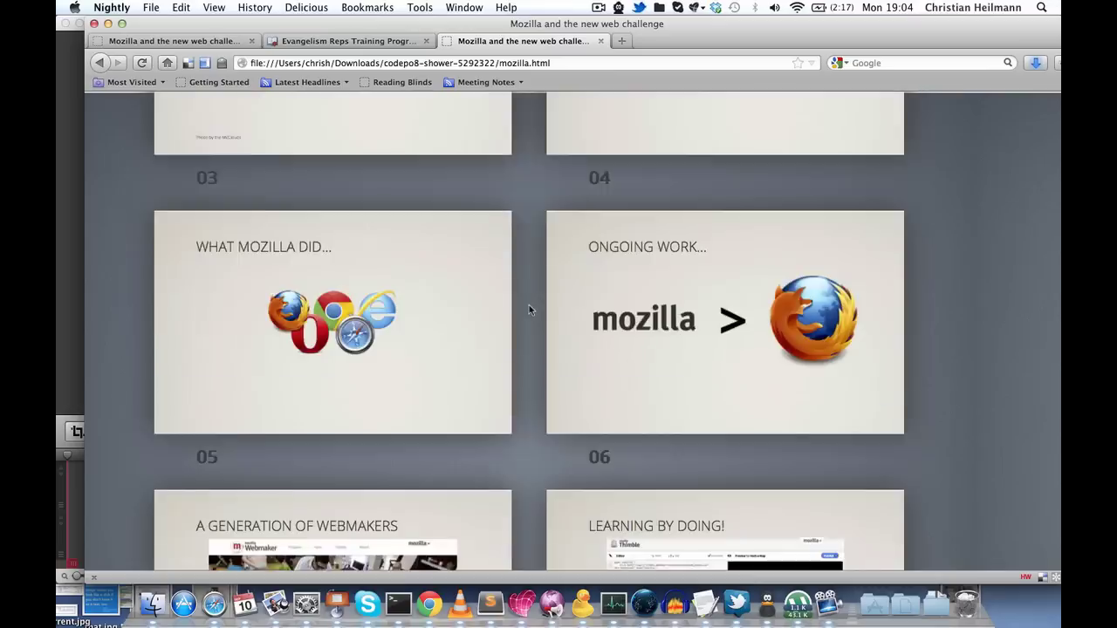
pyautogui.scroll(-2, 529, 307)
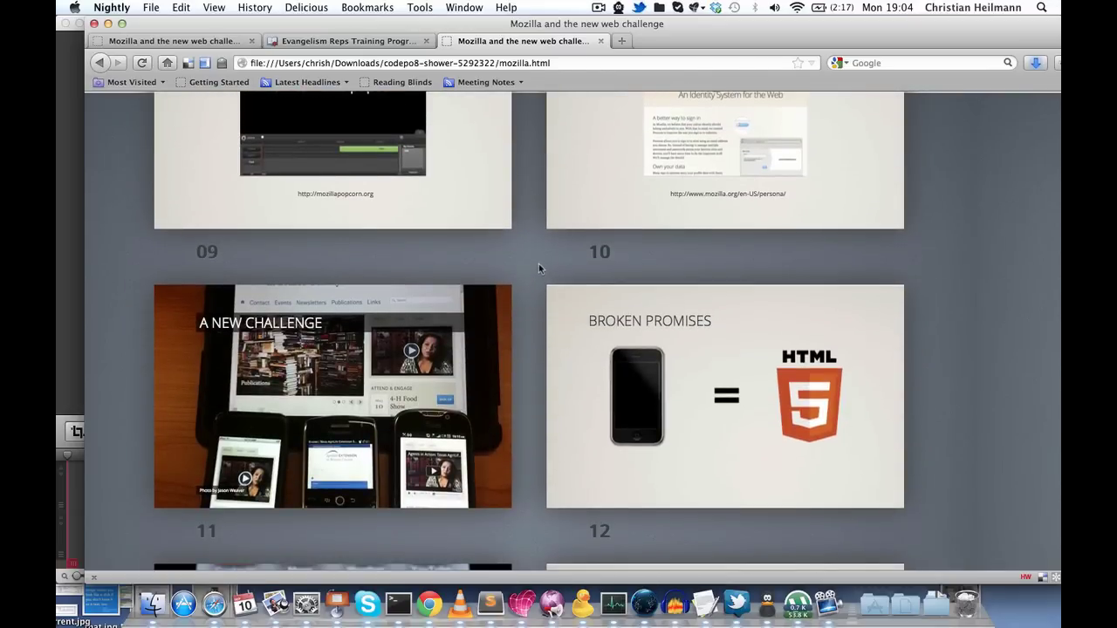
pyautogui.scroll(7, 530, 247)
pyautogui.scroll(10, 530, 247)
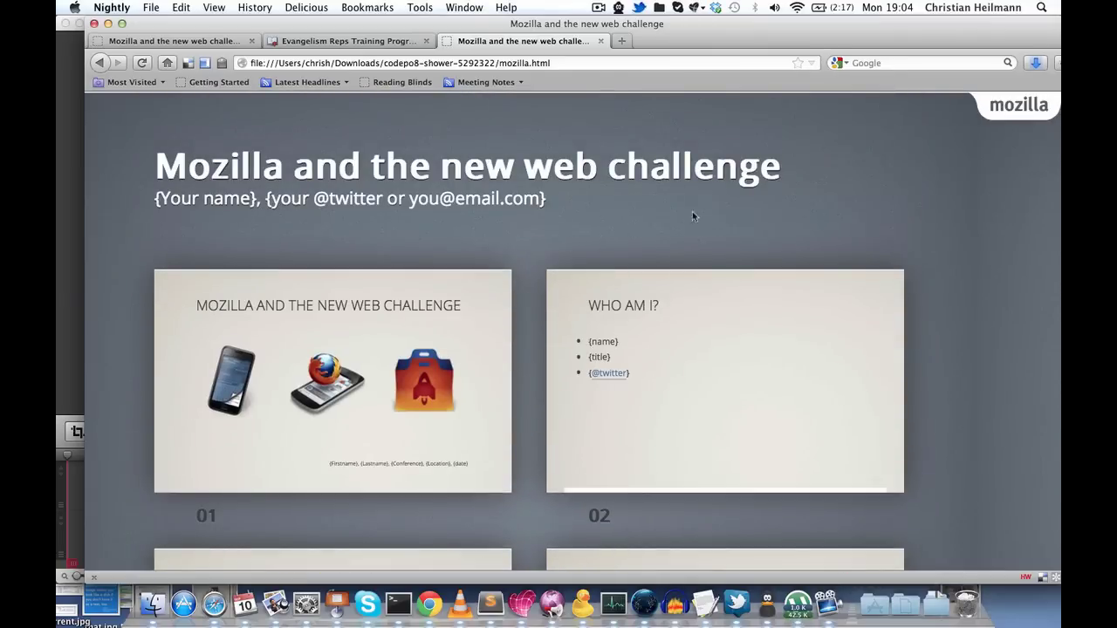
pyautogui.moveTo(885, 279)
pyautogui.scroll(-1, 885, 227)
pyautogui.scroll(-2, 885, 224)
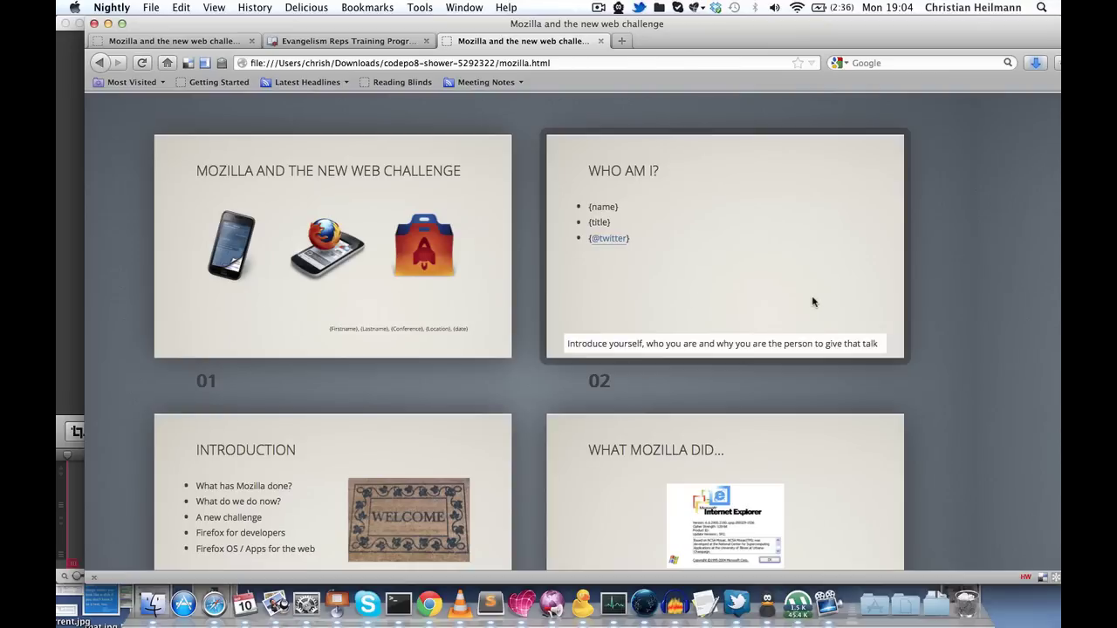
pyautogui.scroll(-5, 812, 302)
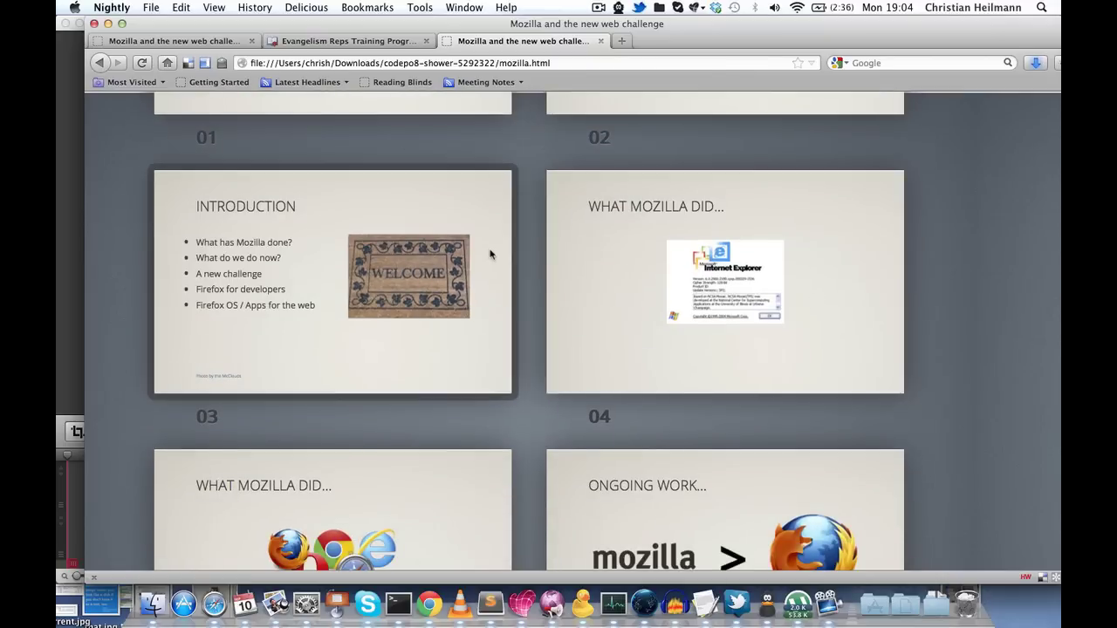
pyautogui.moveTo(490, 254)
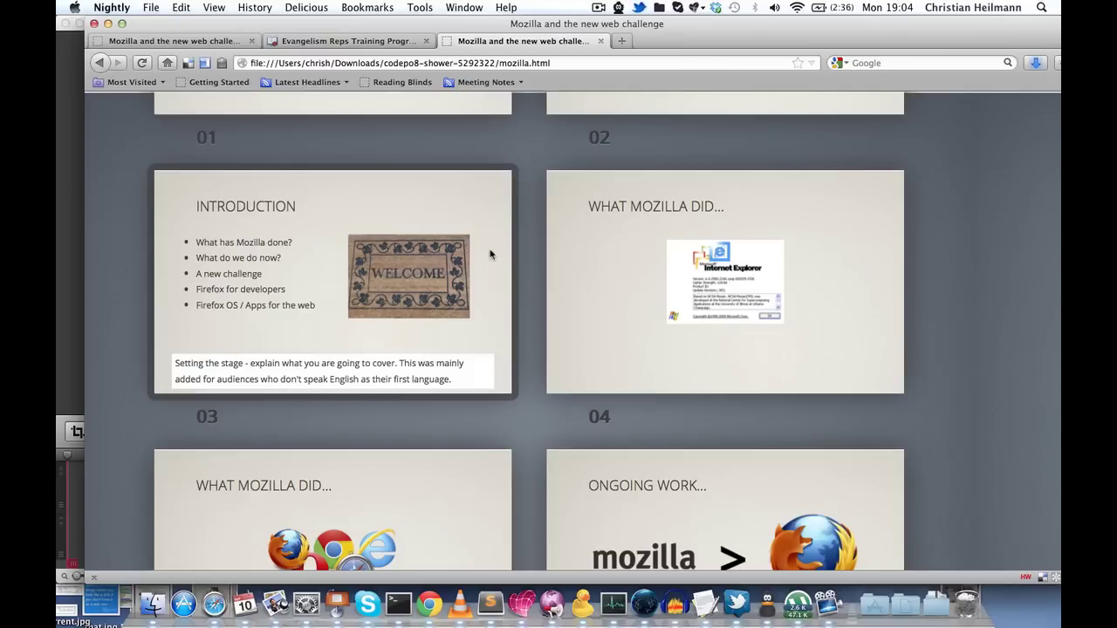
pyautogui.scroll(10, 490, 254)
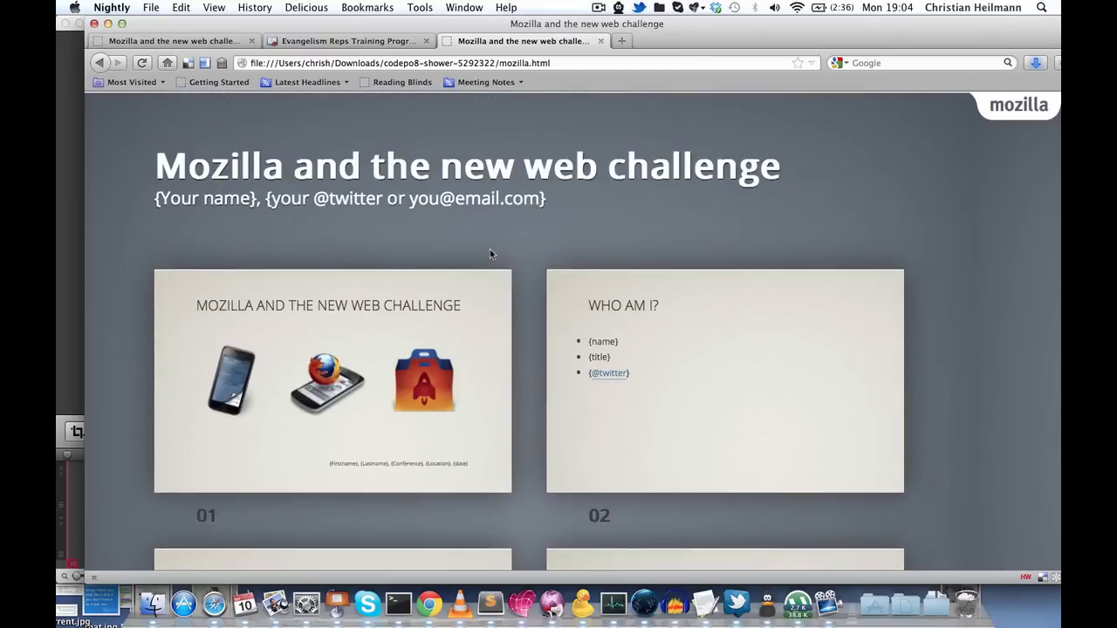
# Step: Present slide 01 full-screen and step through the slides to the browser-logos slide
pyautogui.click(441, 368)
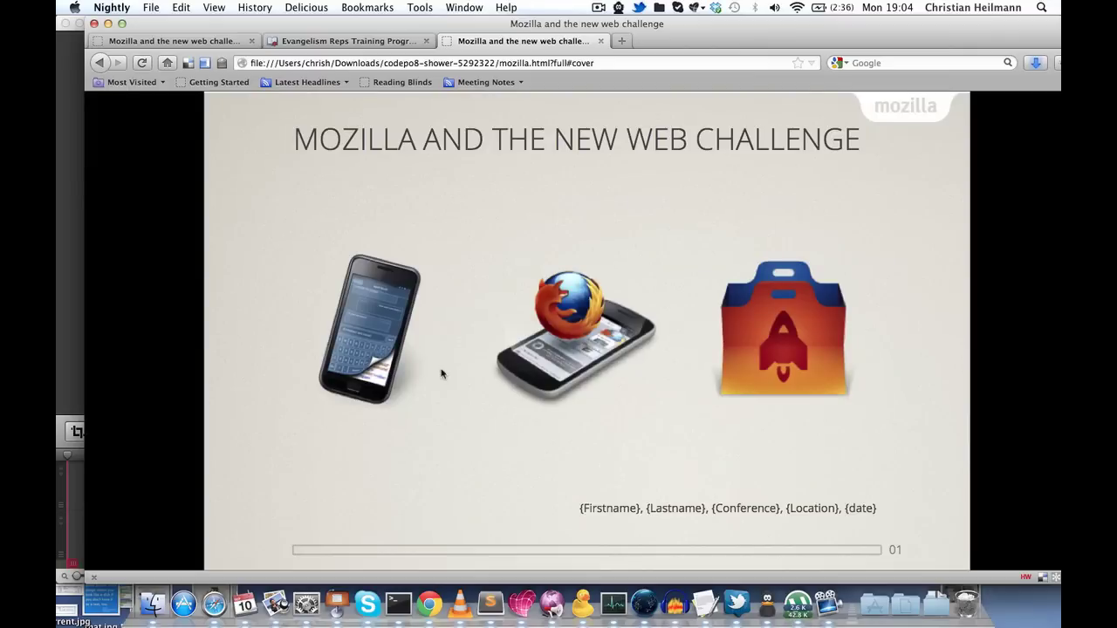
pyautogui.press('Right')
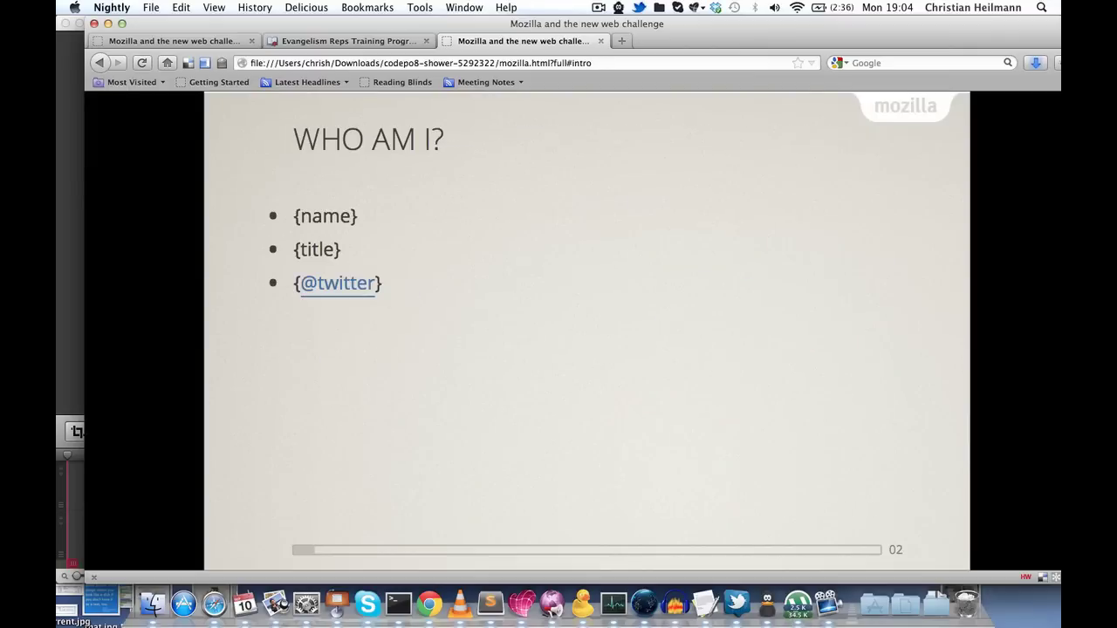
pyautogui.press('Right')
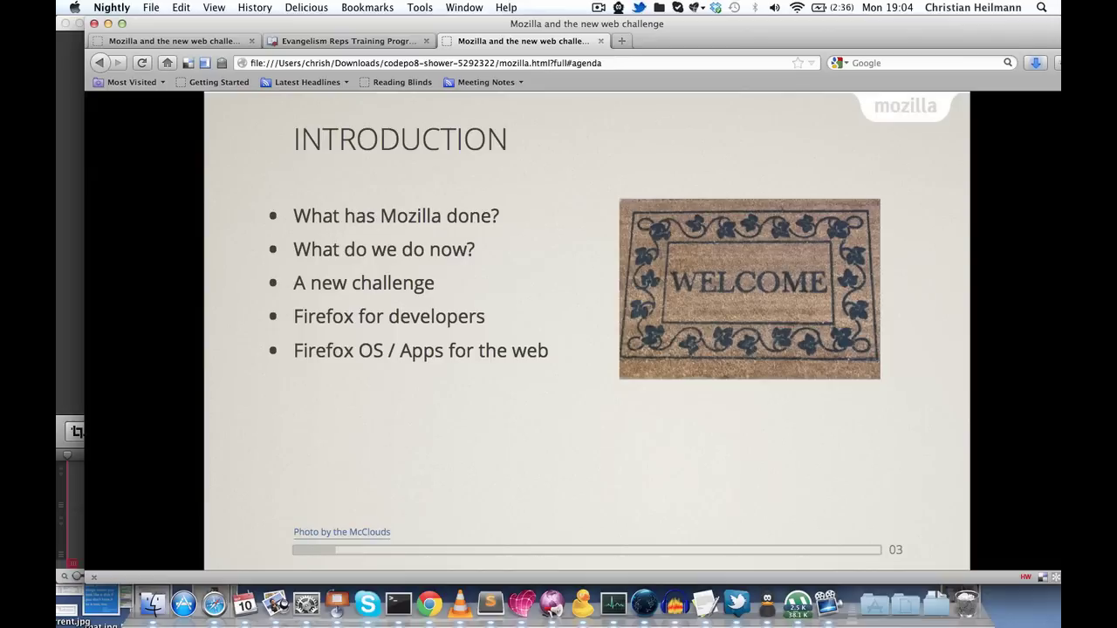
pyautogui.press('Right')
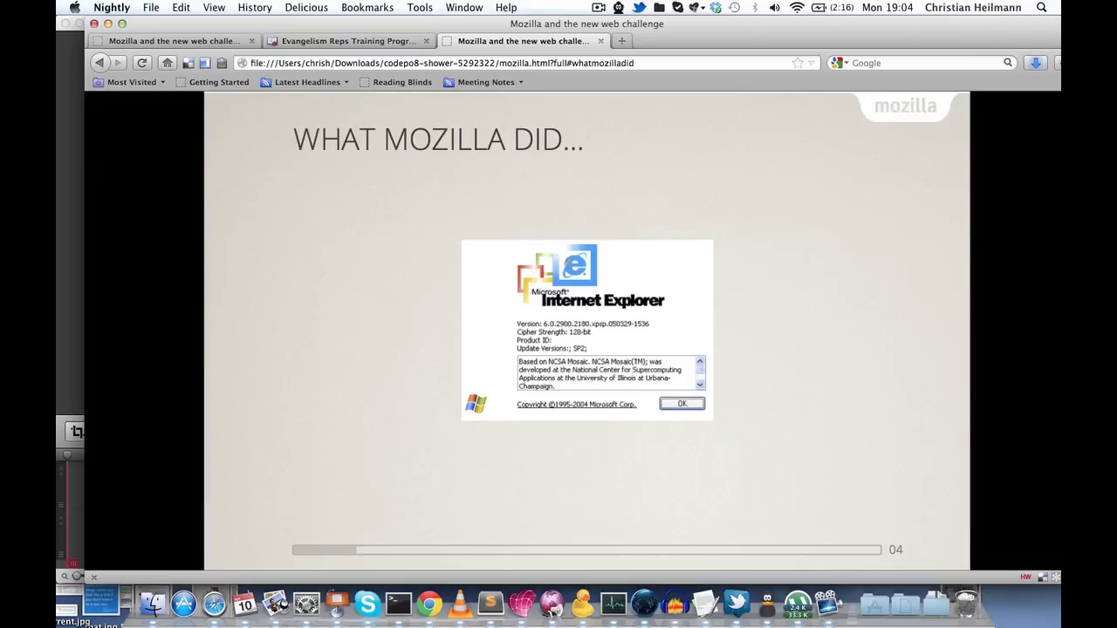
pyautogui.press('Left')
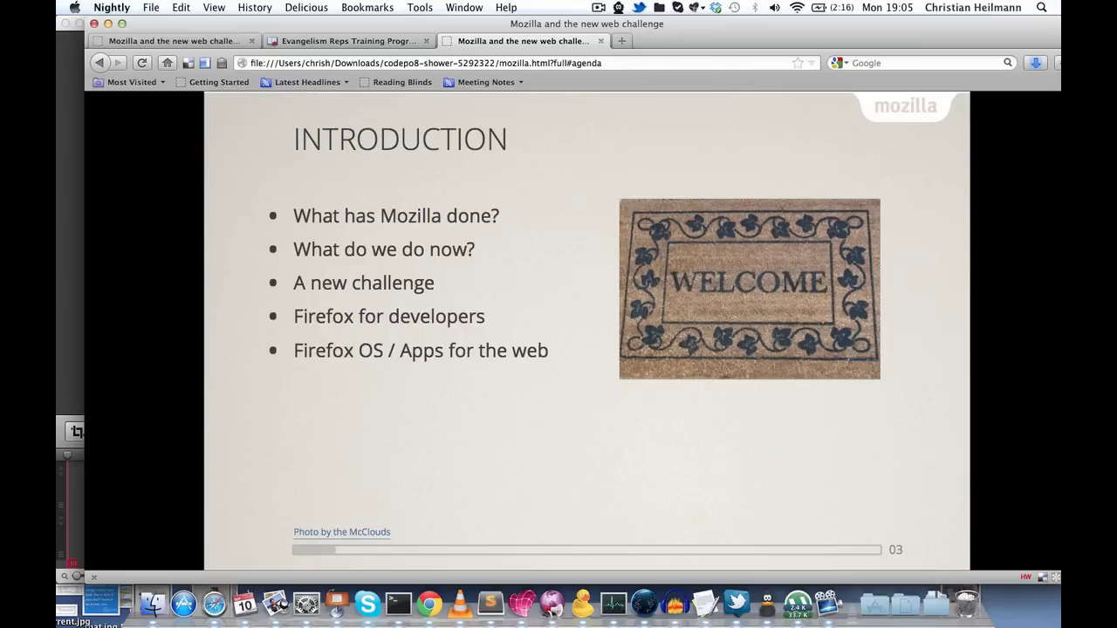
pyautogui.press('Right')
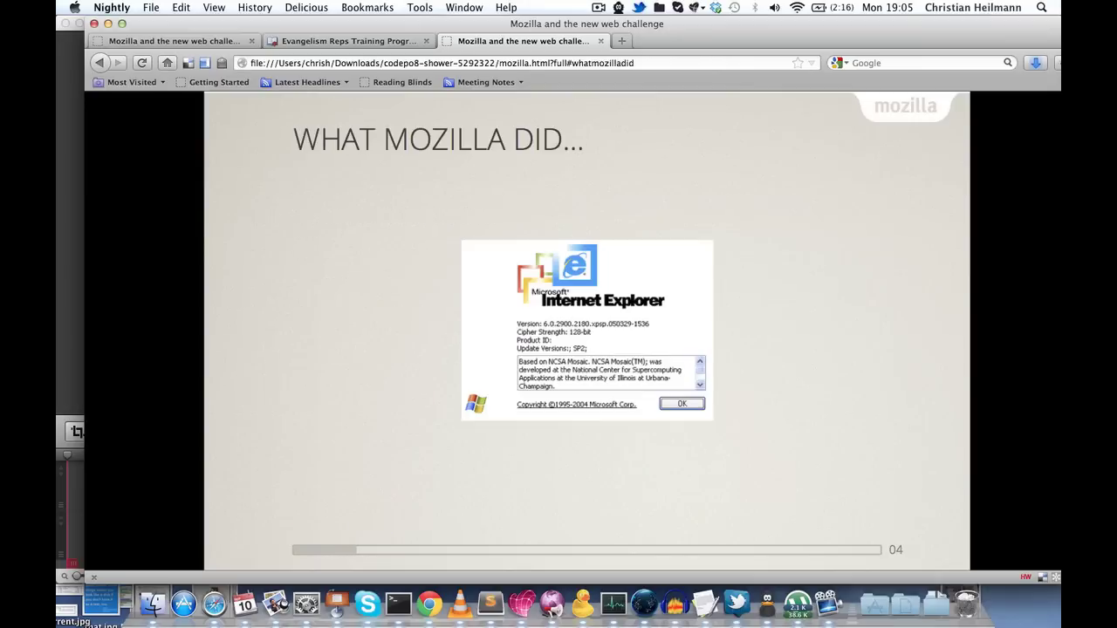
pyautogui.press('Left')
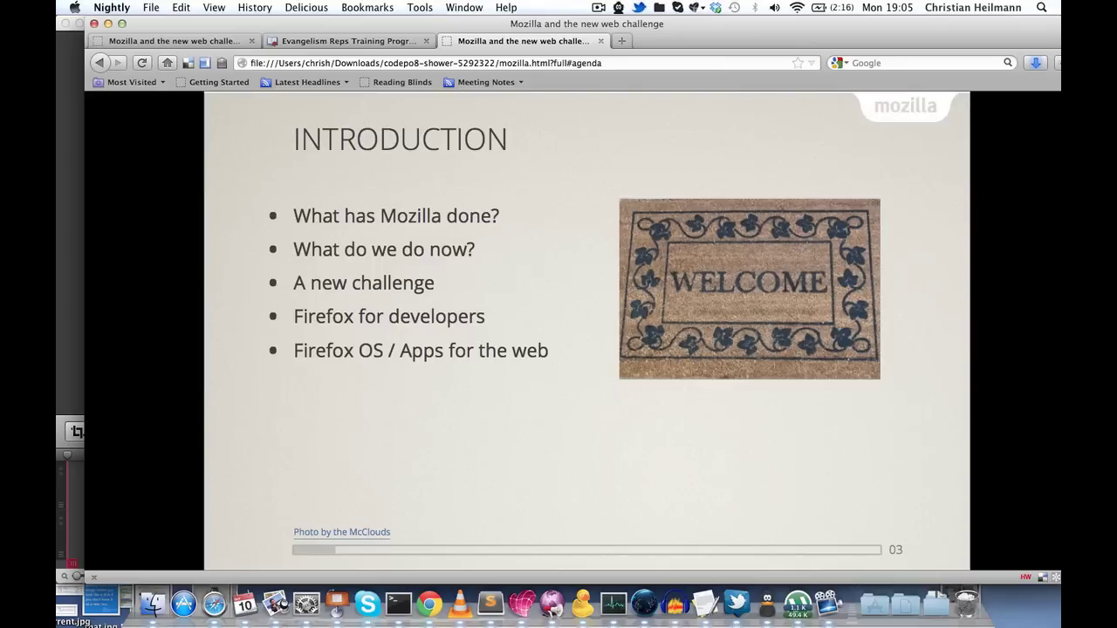
pyautogui.press('Right')
pyautogui.press('Right')
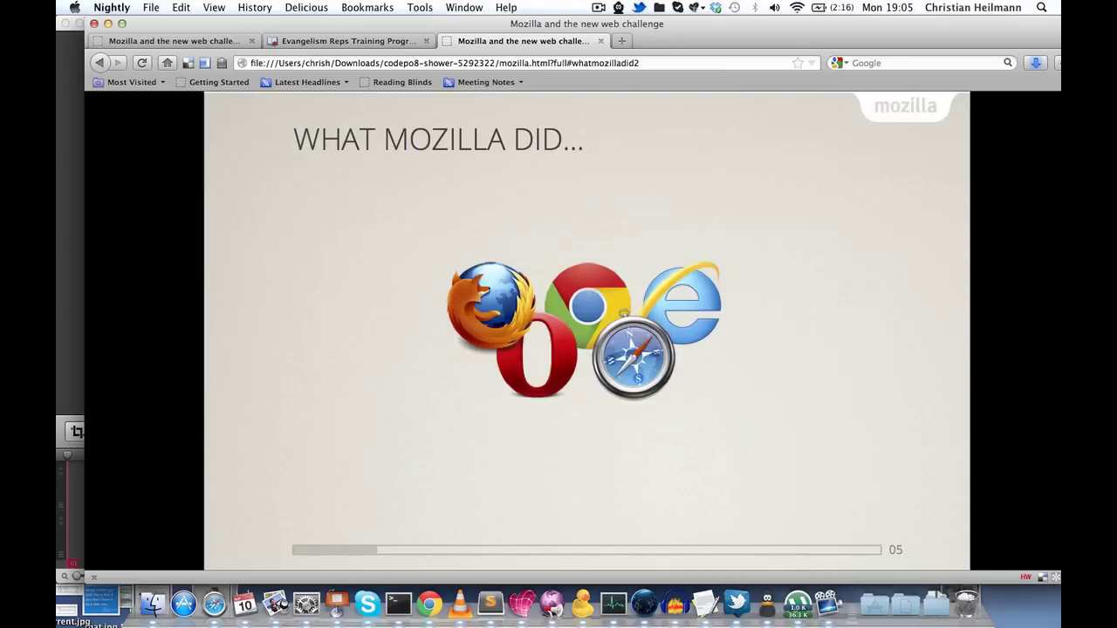
pyautogui.press('Right')
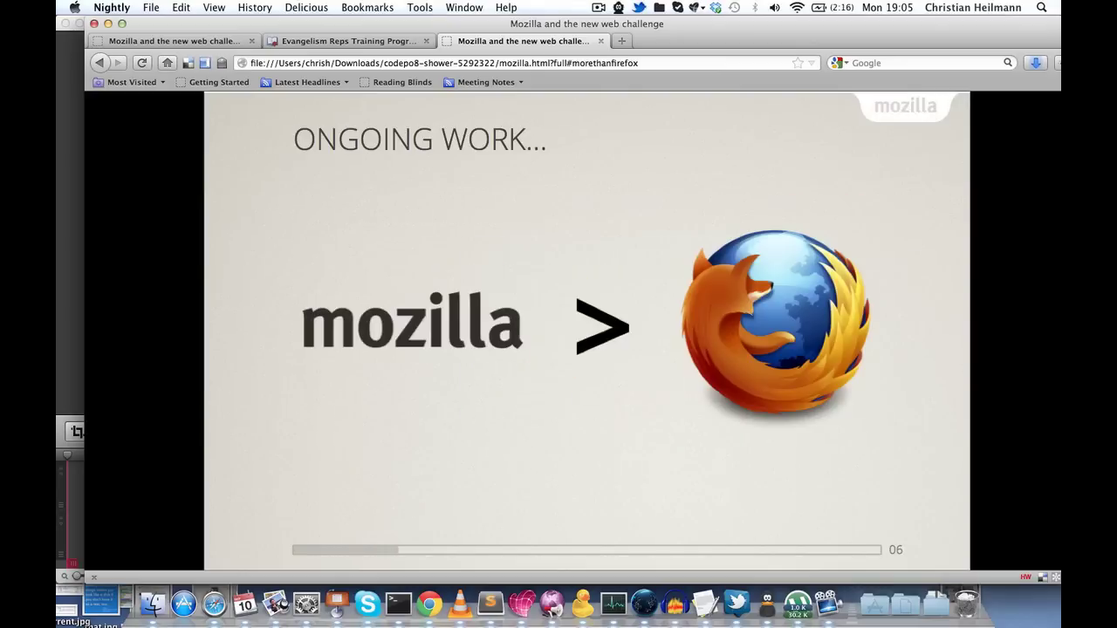
# Step: Return to the slide list and open 'A Generation of Webmakers' as a full slide
pyautogui.press('Escape')
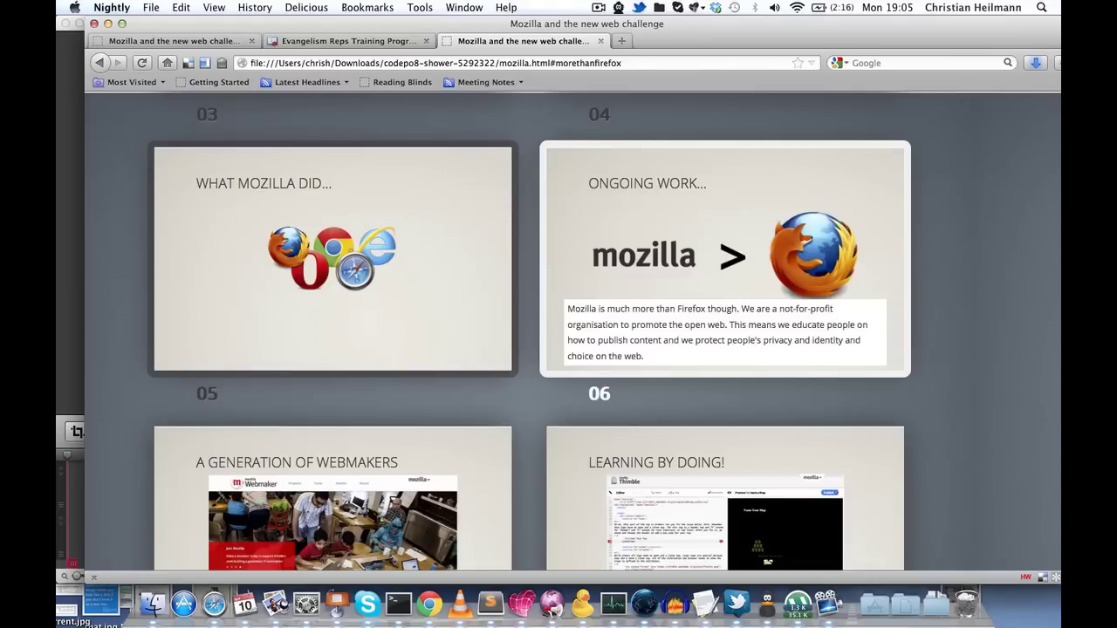
pyautogui.moveTo(453, 374)
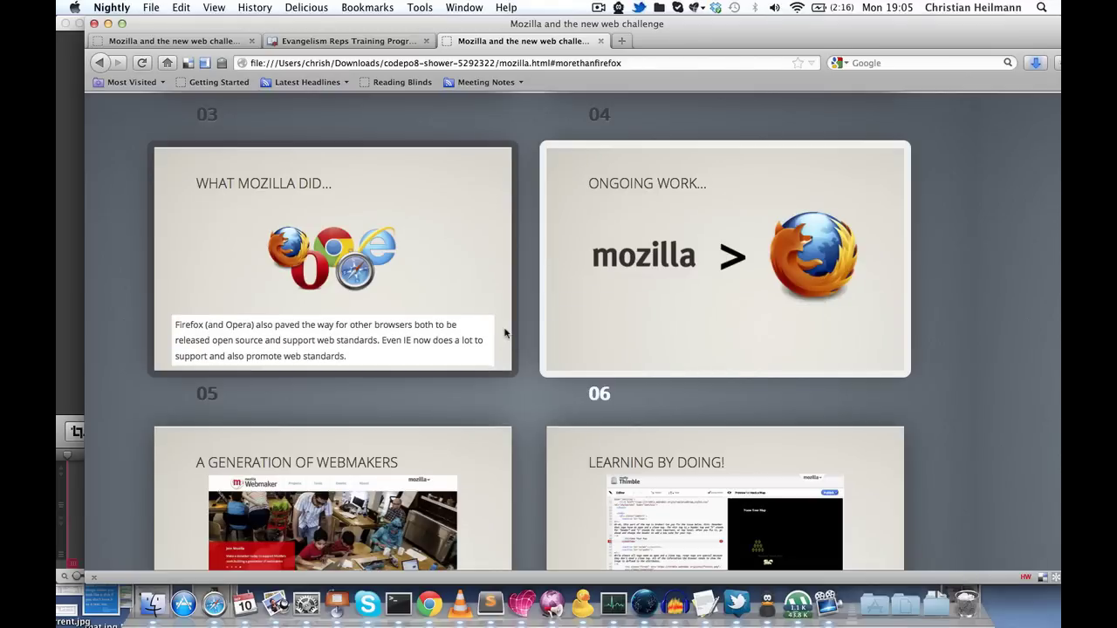
pyautogui.click(424, 445)
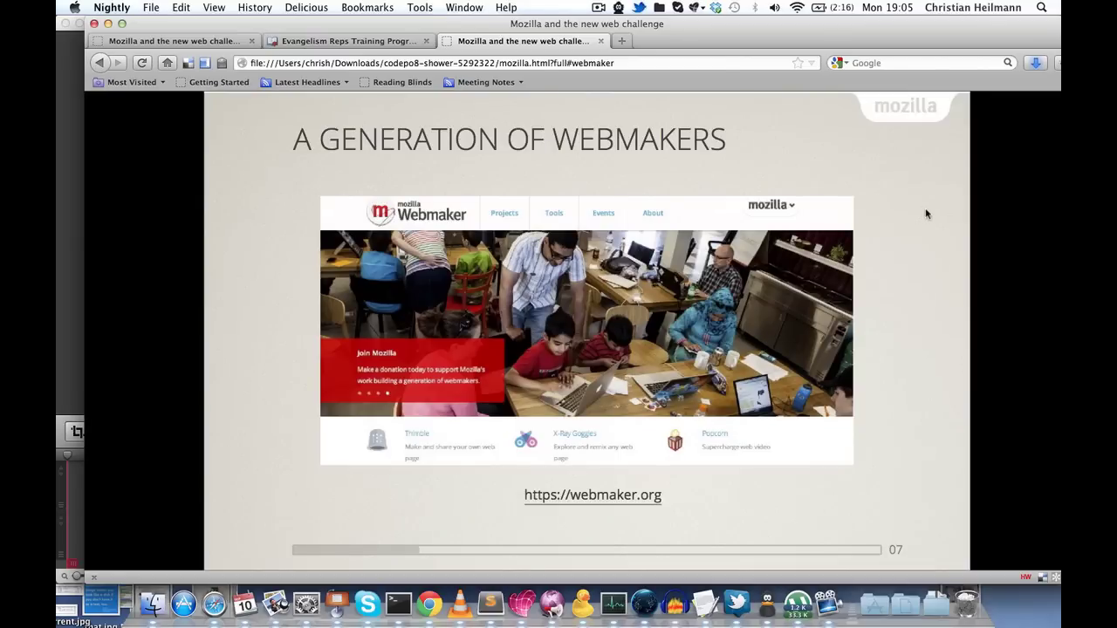
# Step: Open the Web Console with Cmd+Alt+K and shrink it so slide 07 fills most of the window
pyautogui.press('super+alt+k')
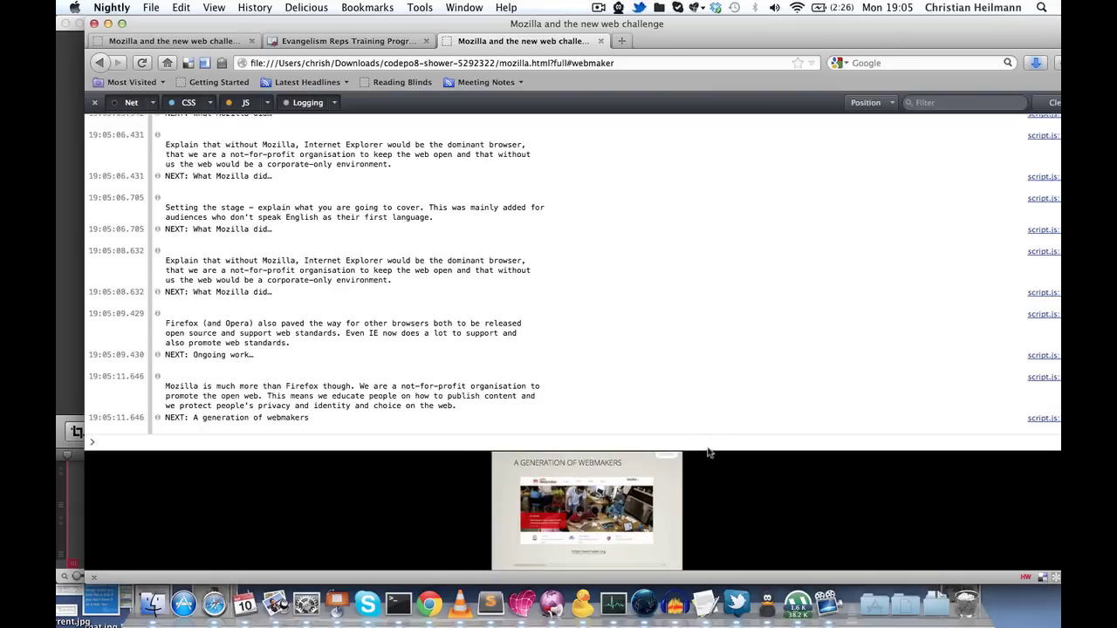
pyautogui.click(420, 7)
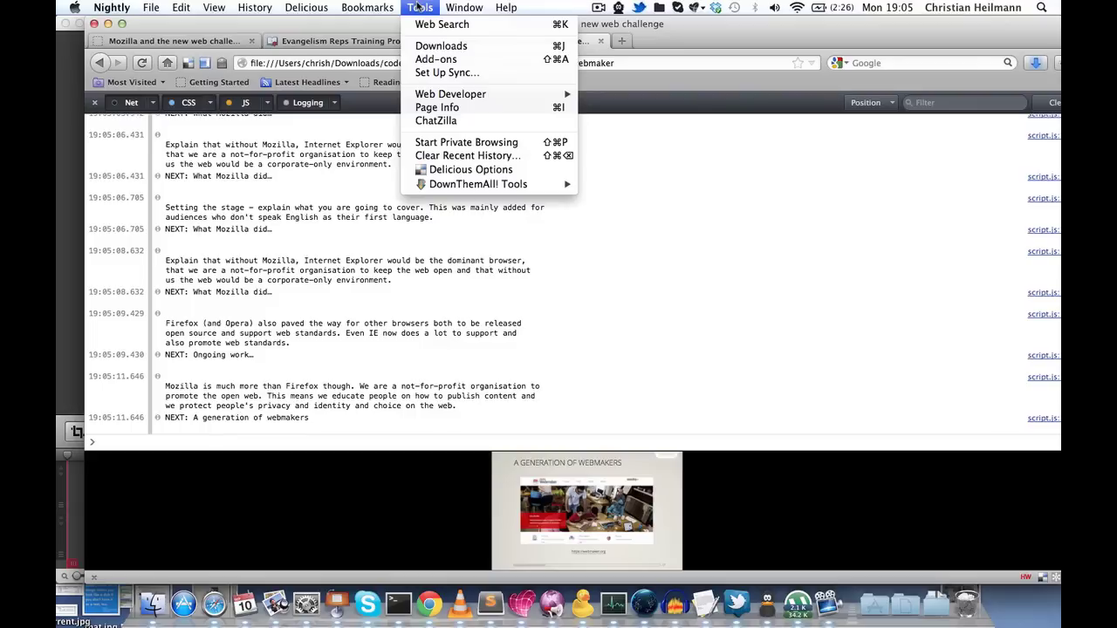
pyautogui.moveTo(479, 101)
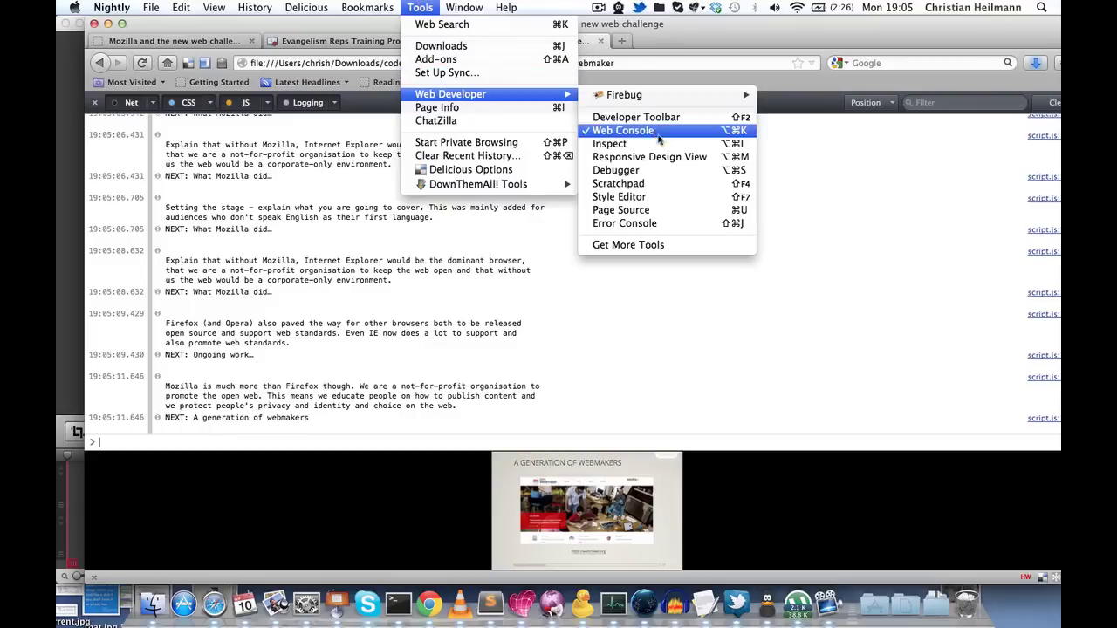
pyautogui.click(823, 164)
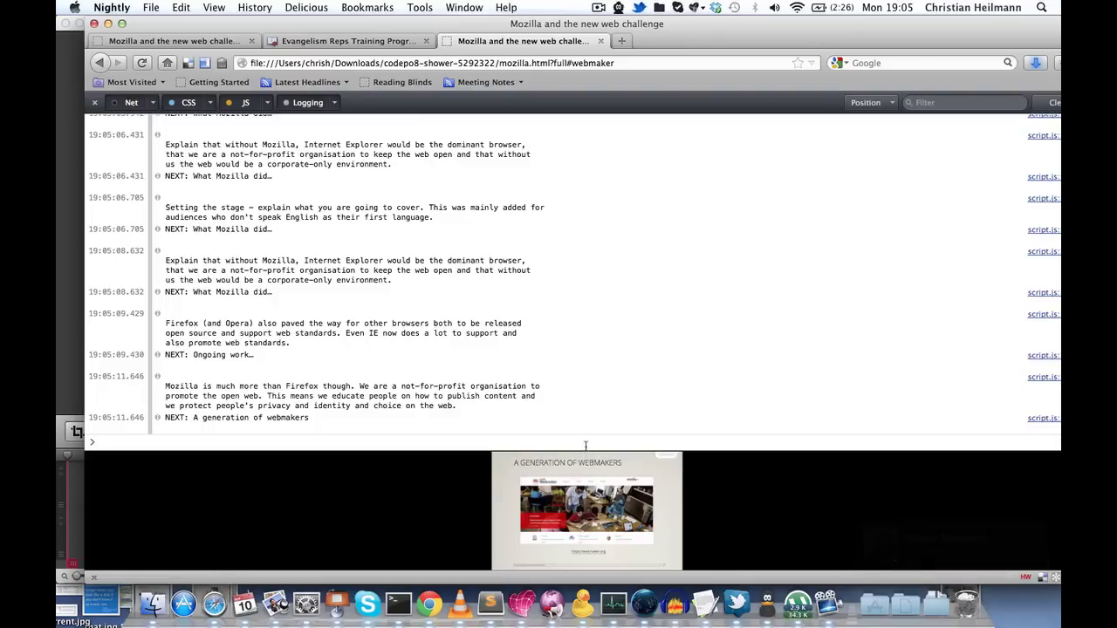
pyautogui.moveTo(587, 452); pyautogui.dragTo(644, 185)
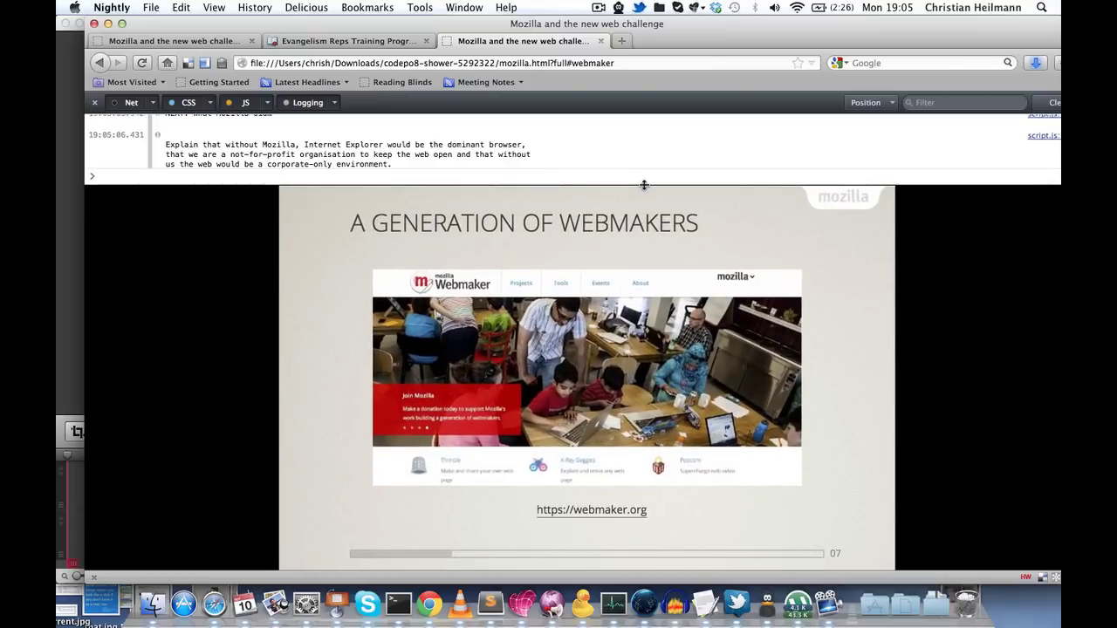
# Step: Move the Web Console into a separate window, drag it down, and clear its log
pyautogui.click(891, 105)
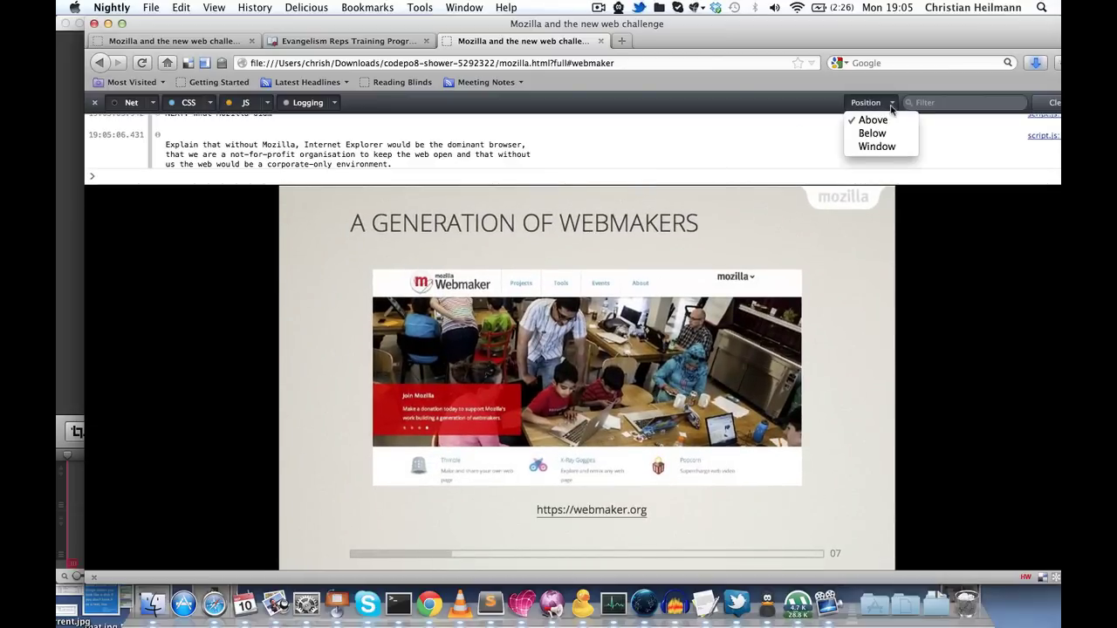
pyautogui.click(888, 151)
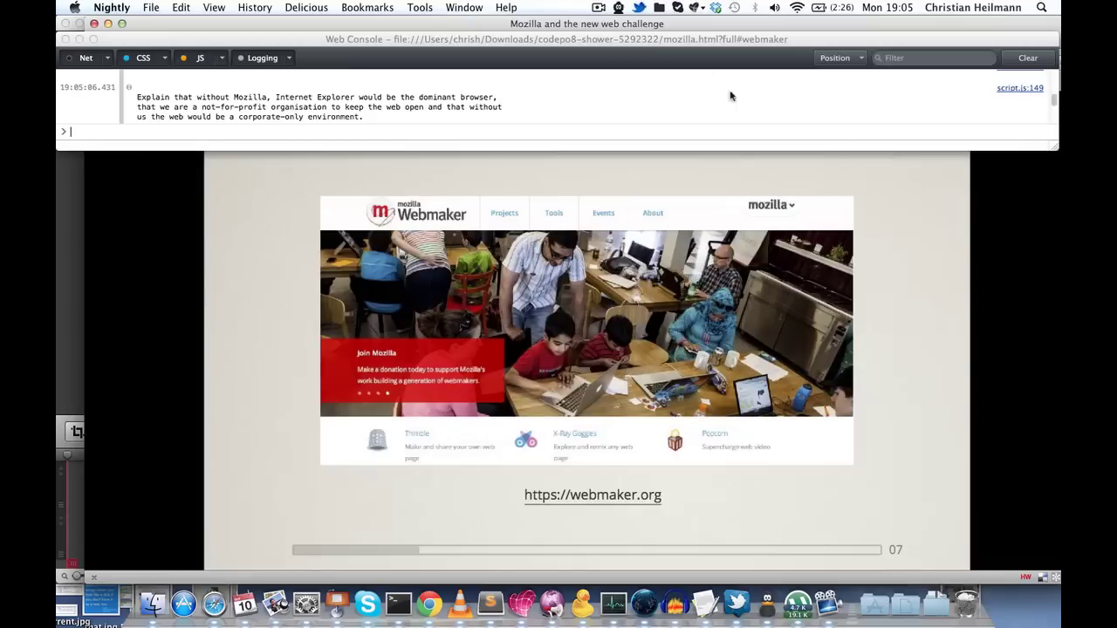
pyautogui.moveTo(659, 40); pyautogui.dragTo(692, 113)
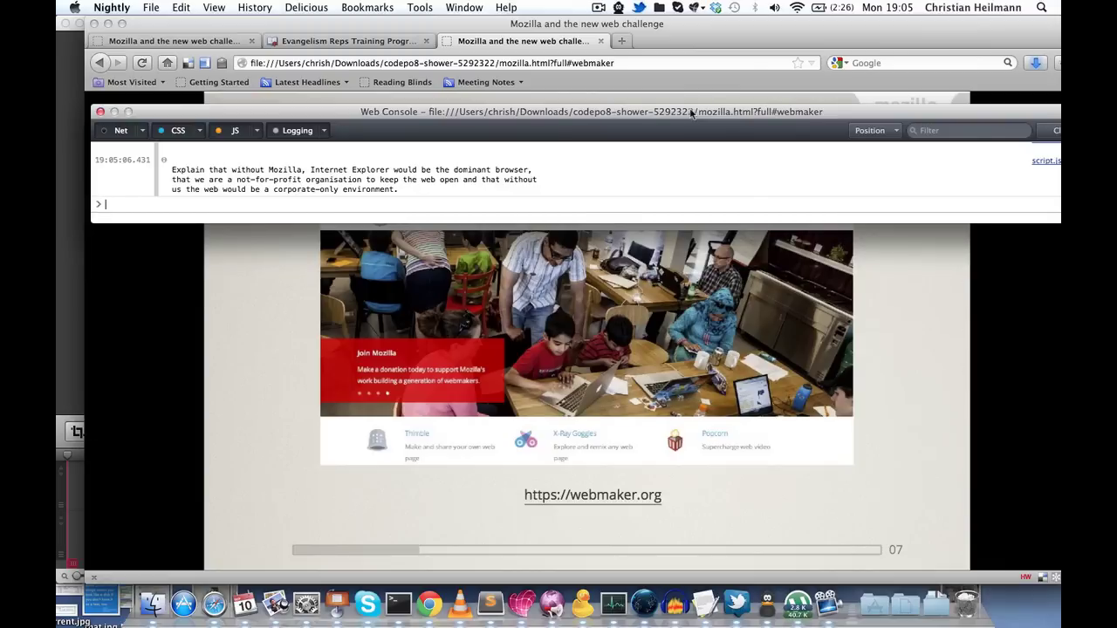
pyautogui.click(908, 279)
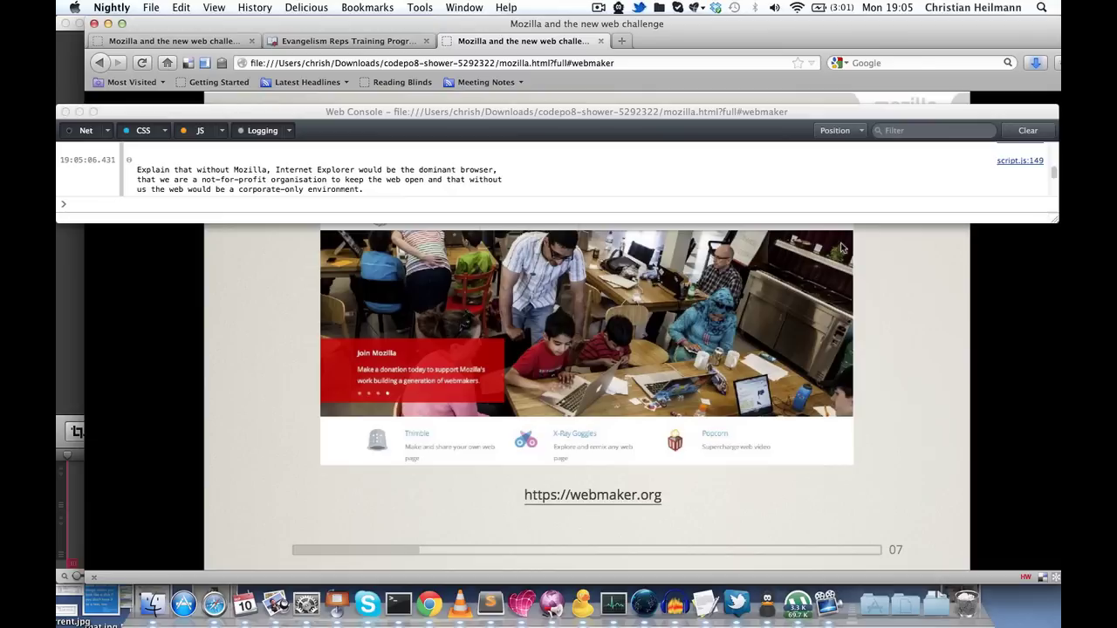
pyautogui.click(1017, 131)
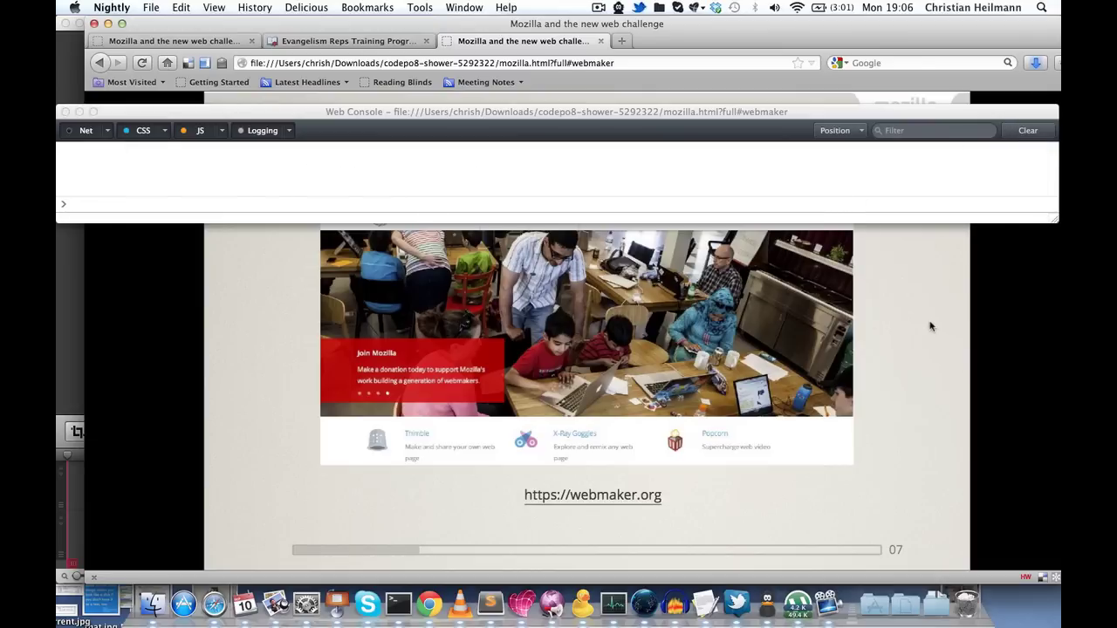
# Step: Advance to the Thimble slide, enlarge the console window, then continue to slide 12
pyautogui.press('Right')
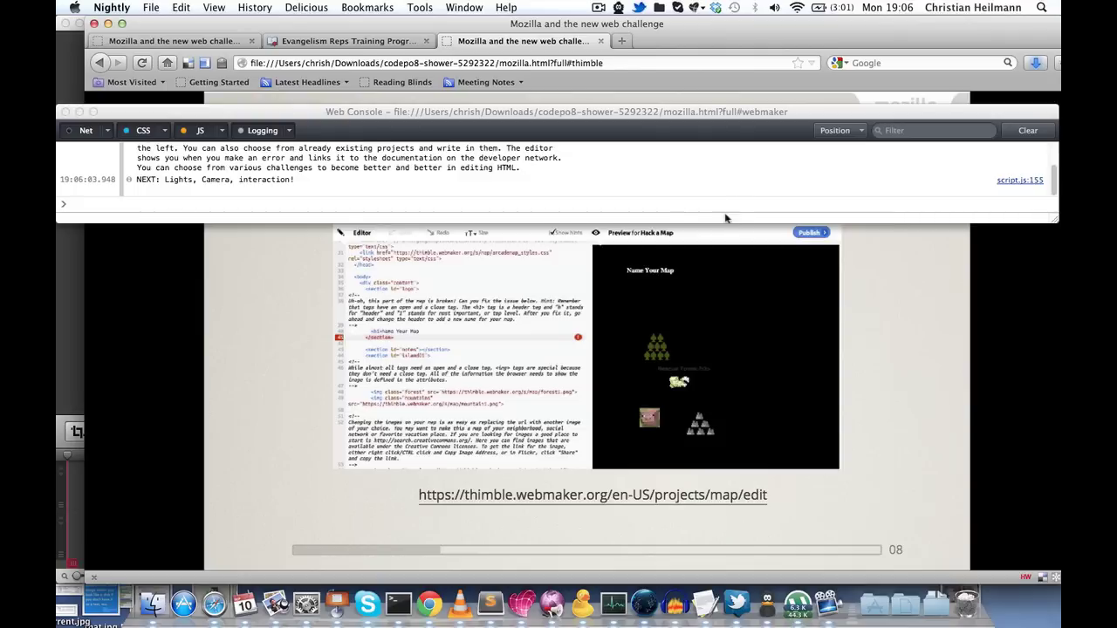
pyautogui.moveTo(1051, 226); pyautogui.dragTo(1046, 302)
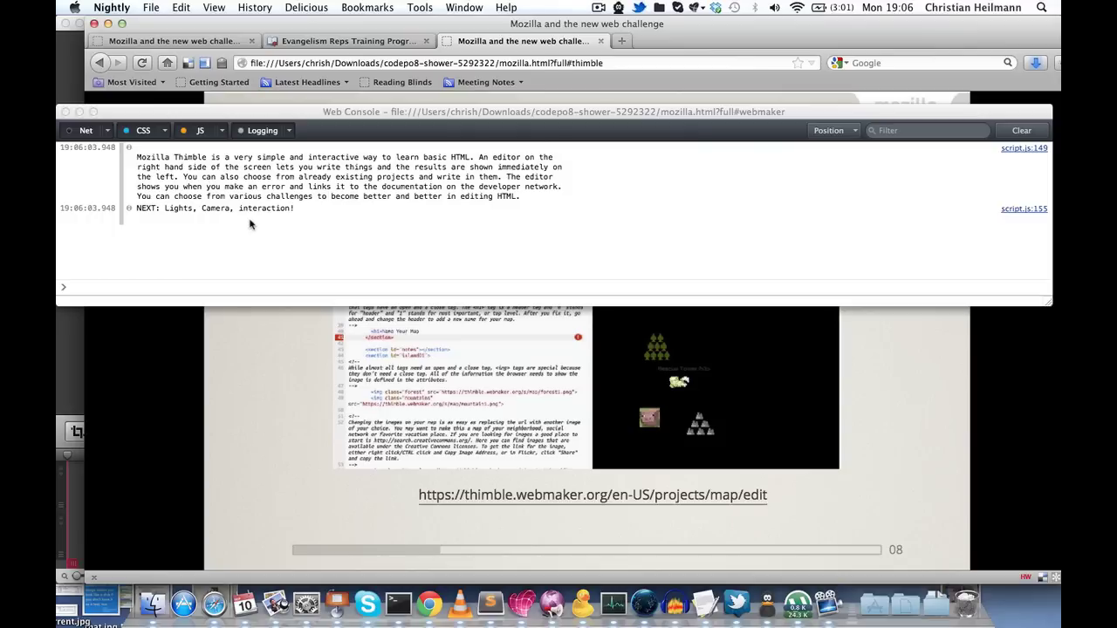
pyautogui.click(205, 212)
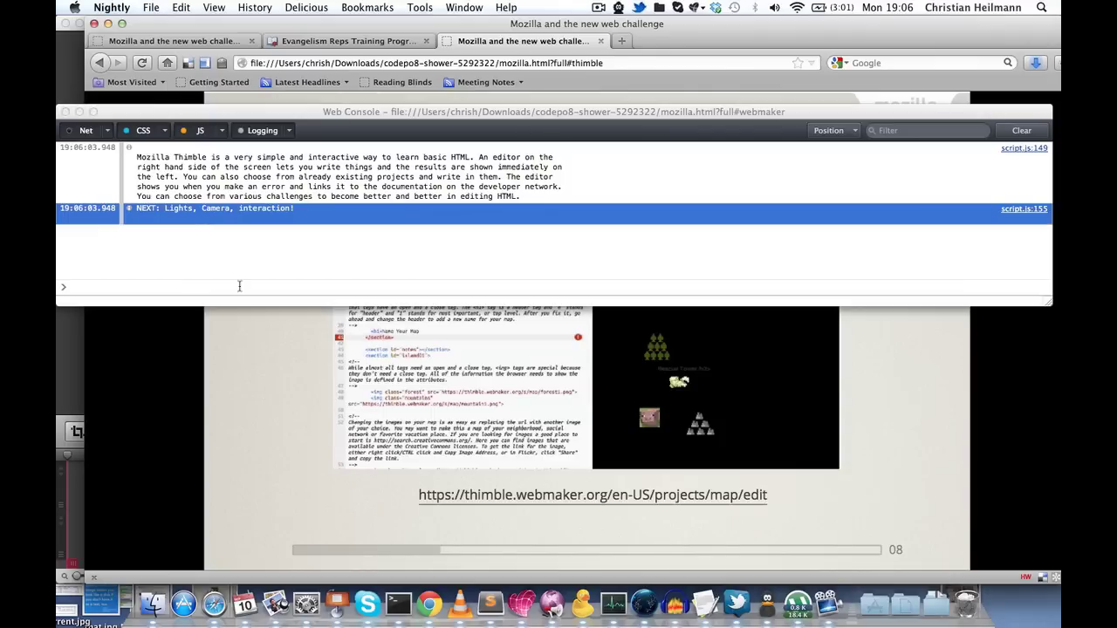
pyautogui.click(275, 353)
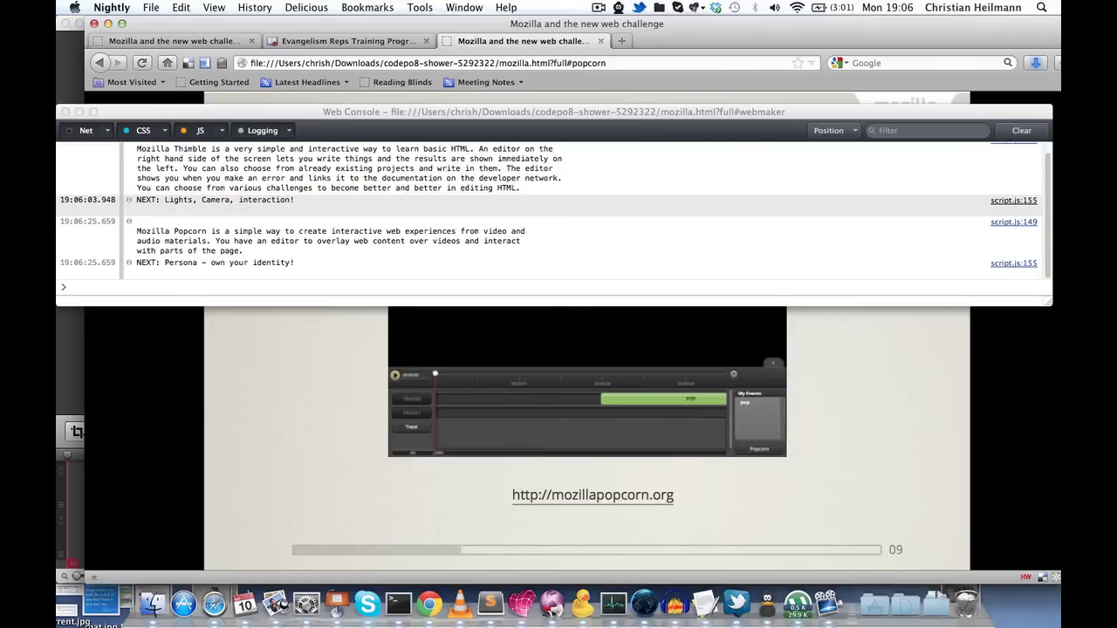
pyautogui.press('Right')
pyautogui.press('Right')
pyautogui.press('Right')
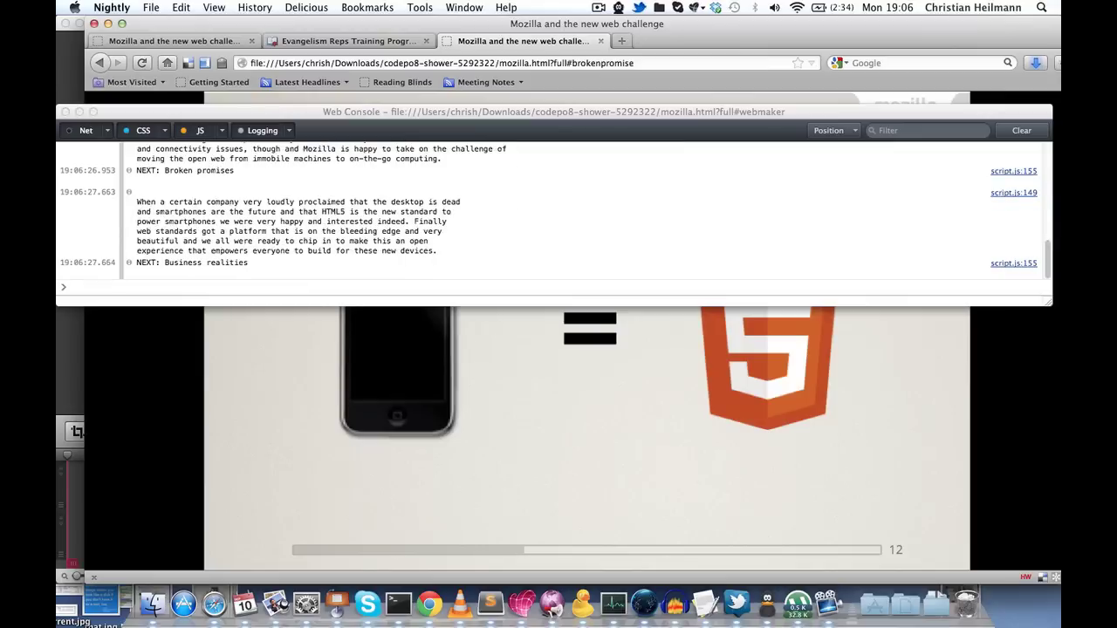
pyautogui.press('Right')
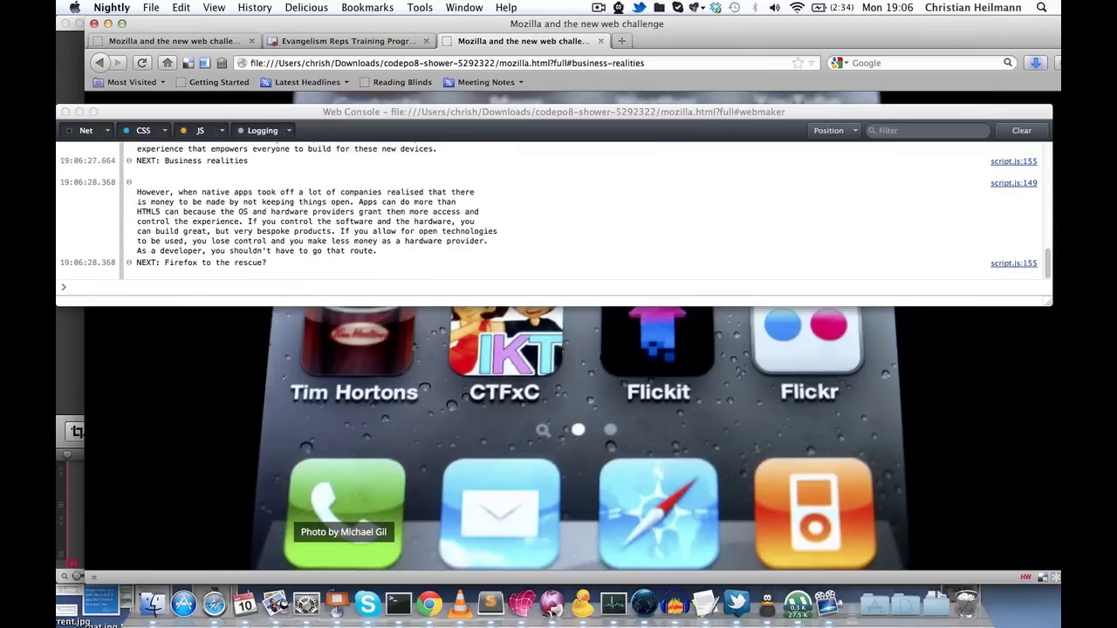